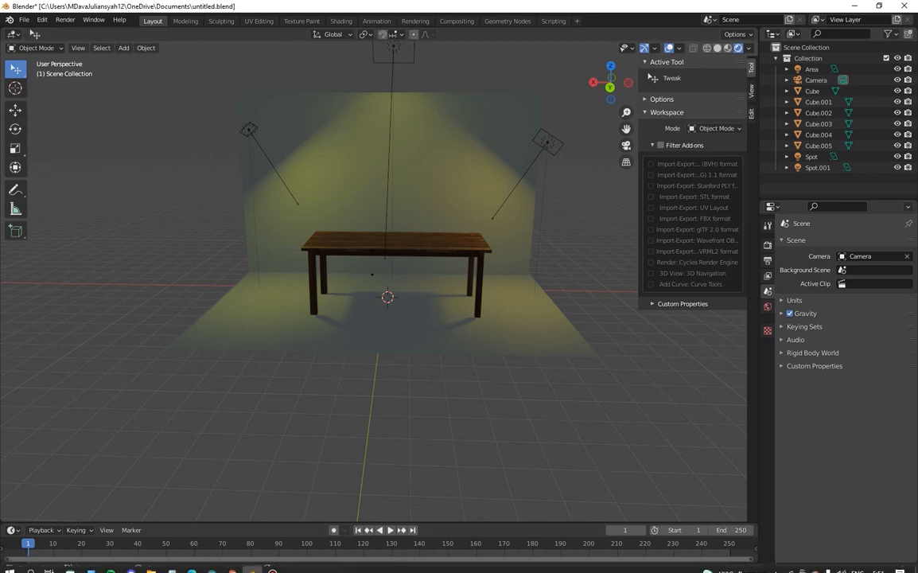
# Step: Switch to the browser to read the Tugas Modul 7b assignment, return to Blender and view the table scene from several angles
pyautogui.click(233, 567)
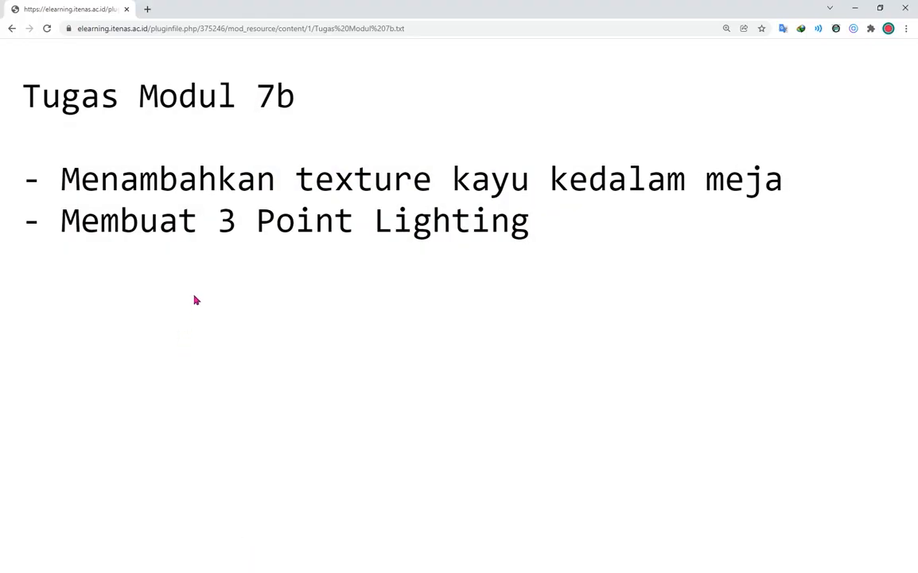
pyautogui.click(855, 7)
pyautogui.moveTo(493, 272); pyautogui.dragTo(454, 291, button='middle')
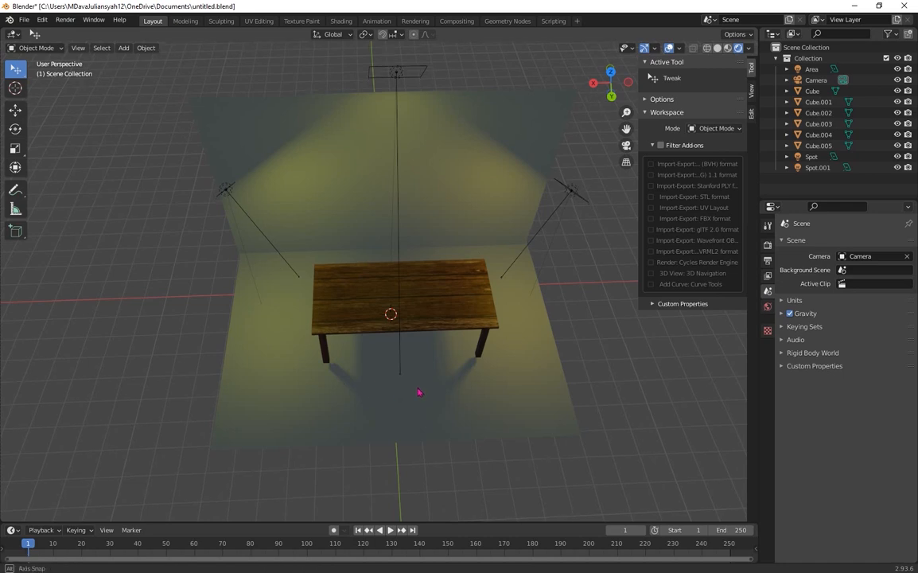
pyautogui.moveTo(356, 376); pyautogui.dragTo(308, 164, button='middle')
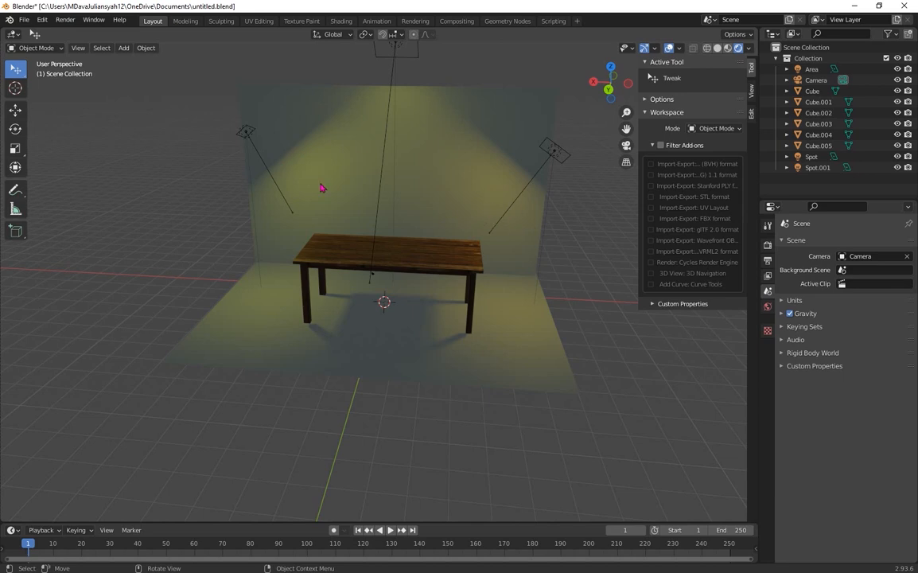
pyautogui.moveTo(430, 219); pyautogui.dragTo(449, 258, button='middle')
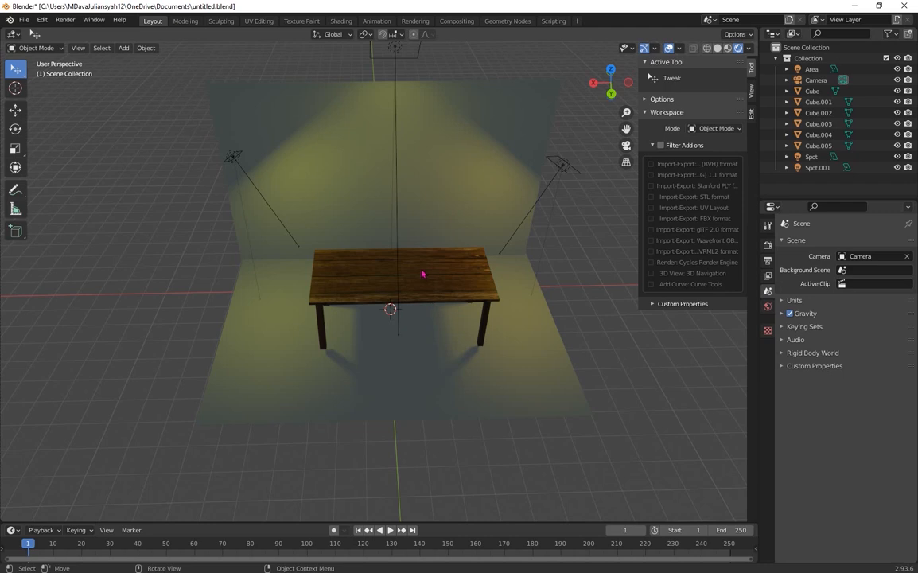
# Step: Select the table and assign the existing material named Material to it, undoing the stray change to the material slot
pyautogui.click(422, 274)
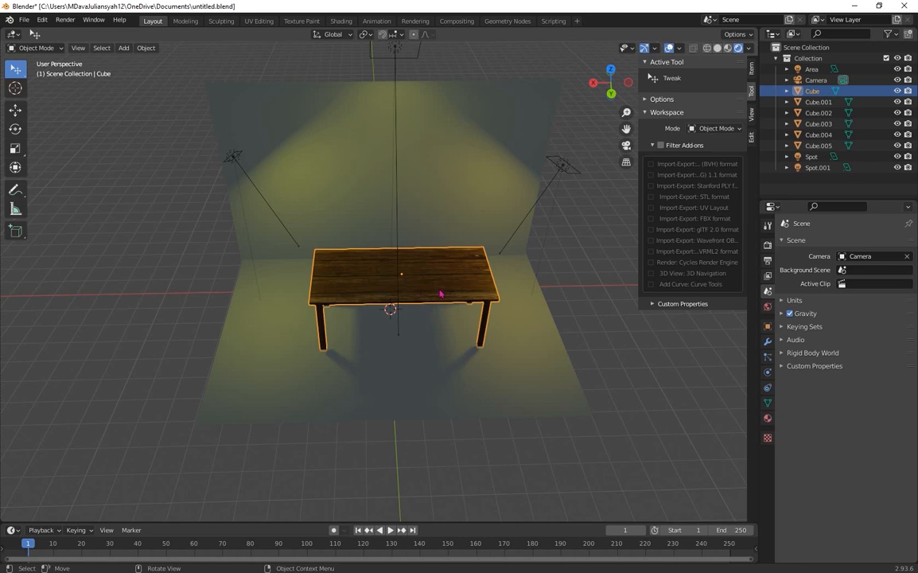
pyautogui.click(768, 419)
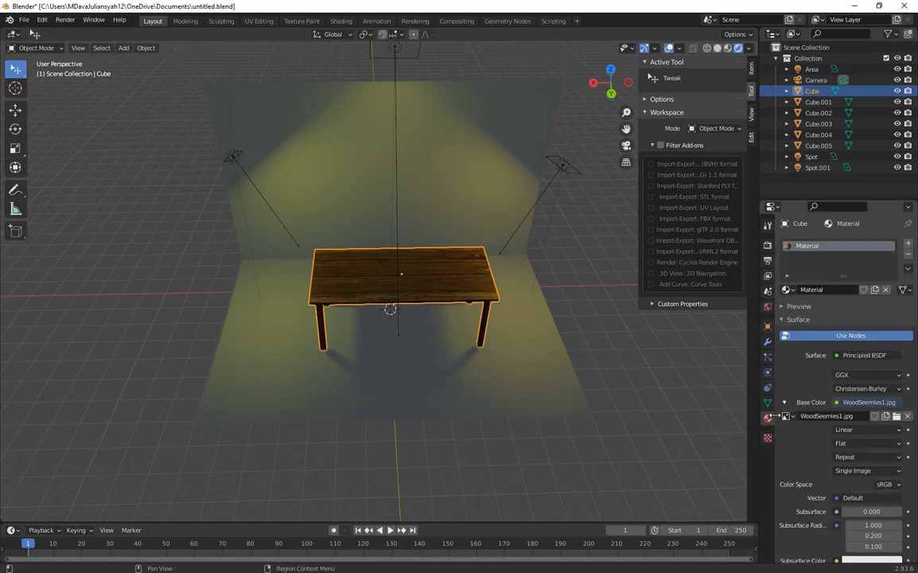
pyautogui.click(787, 290)
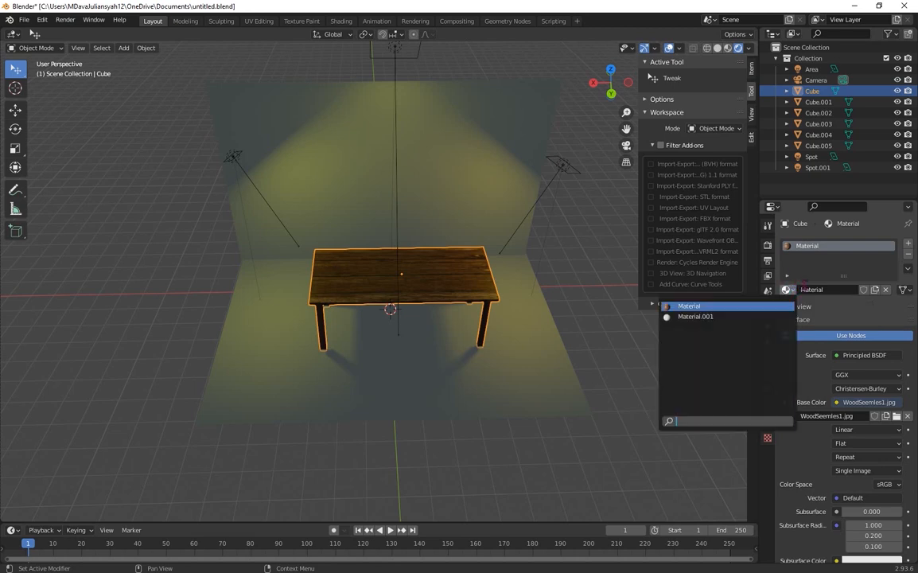
pyautogui.click(709, 306)
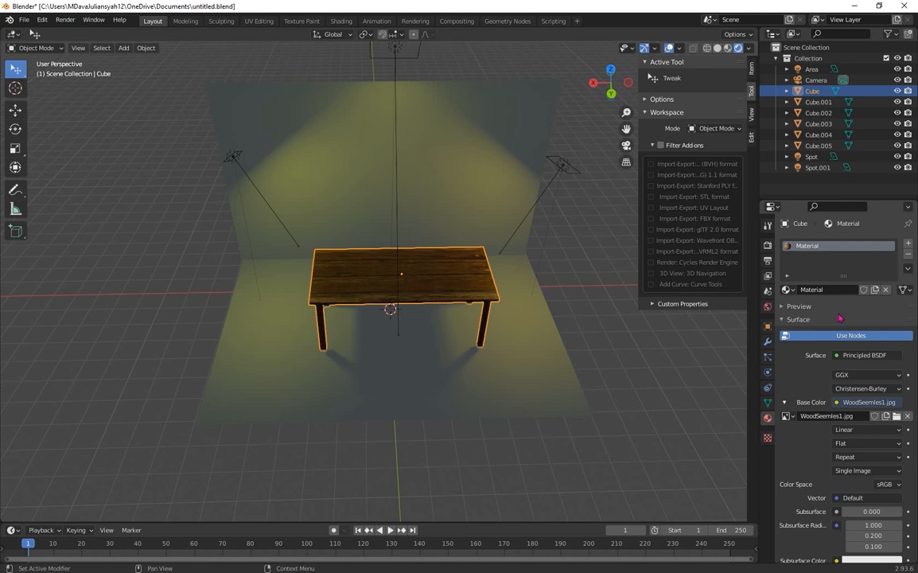
pyautogui.click(880, 288)
pyautogui.hotkey('ctrl', 'z')
# Step: In the table material's surface settings, use an Image Texture as the source of the Base Color
pyautogui.click(797, 320)
pyautogui.click(792, 320)
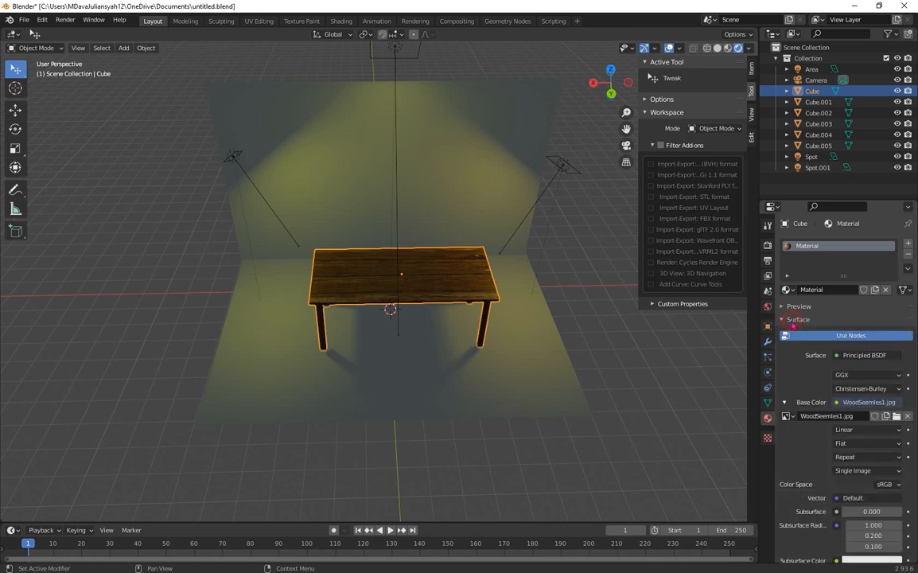
pyautogui.scroll(-4, 807, 360)
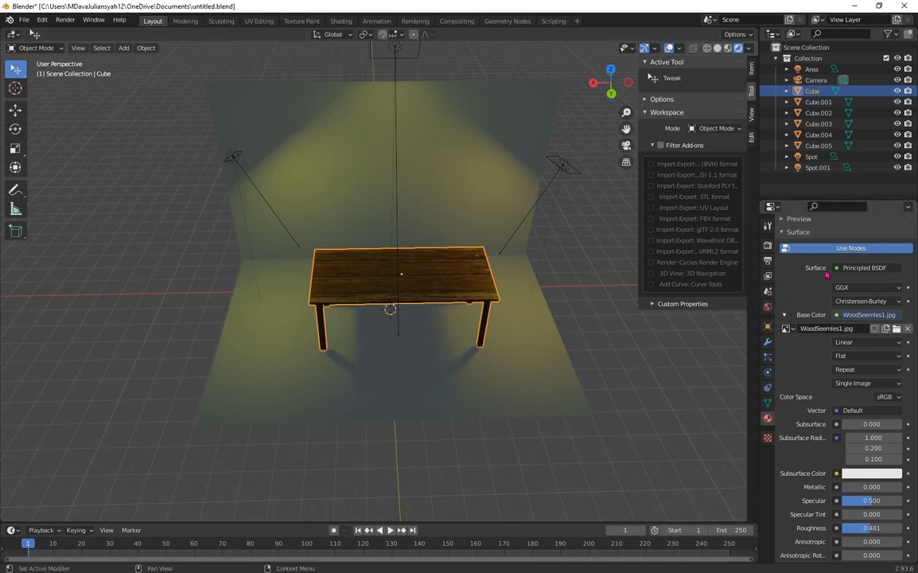
pyautogui.click(837, 315)
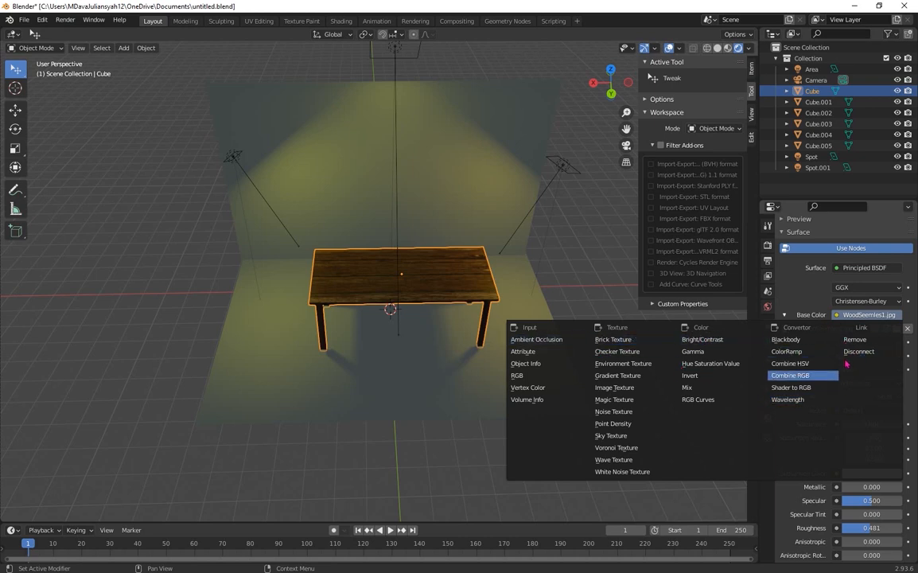
pyautogui.click(628, 387)
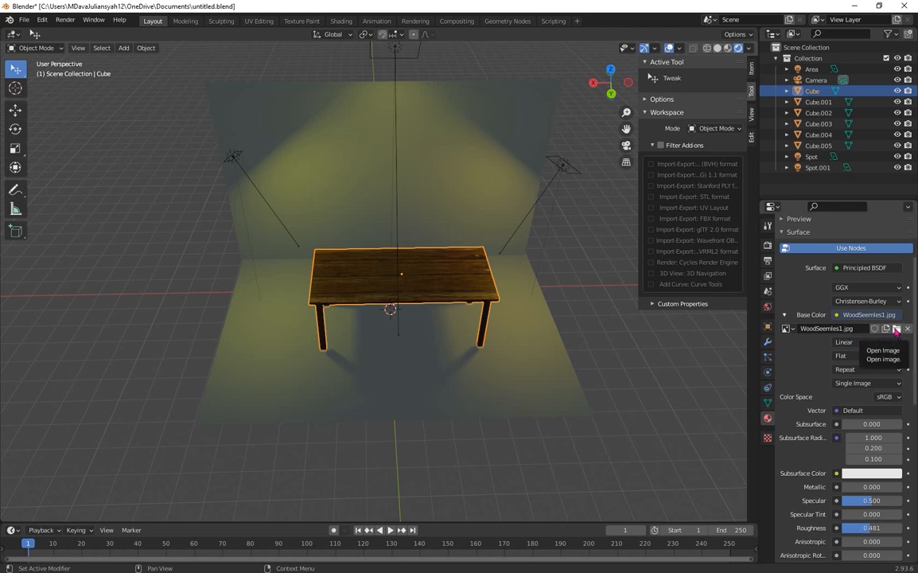
# Step: Browse the TEKSTURE folder for the Base Color image, highlight WoodSeemles1.jpg and cancel without loading it
pyautogui.click(896, 328)
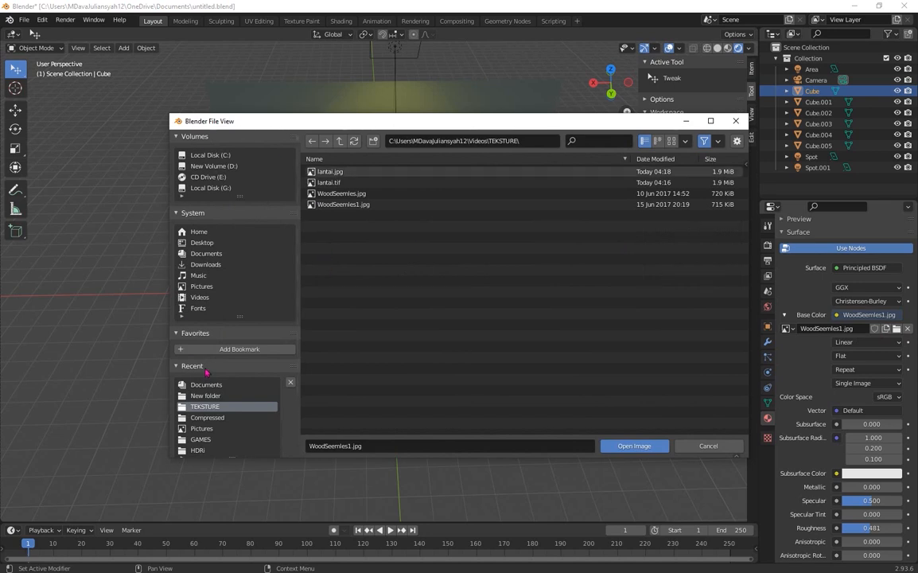
pyautogui.scroll(-1, 254, 377)
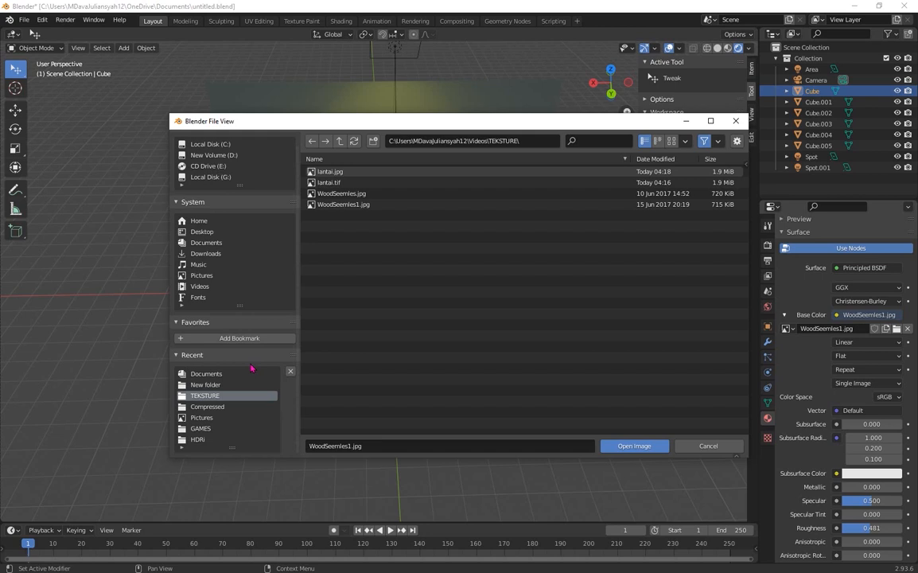
pyautogui.scroll(1, 250, 318)
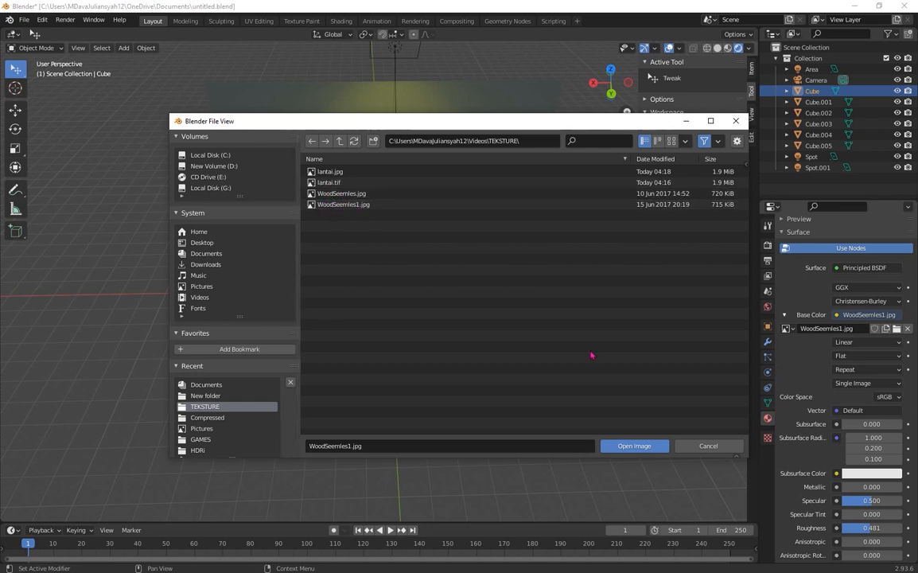
pyautogui.click(382, 205)
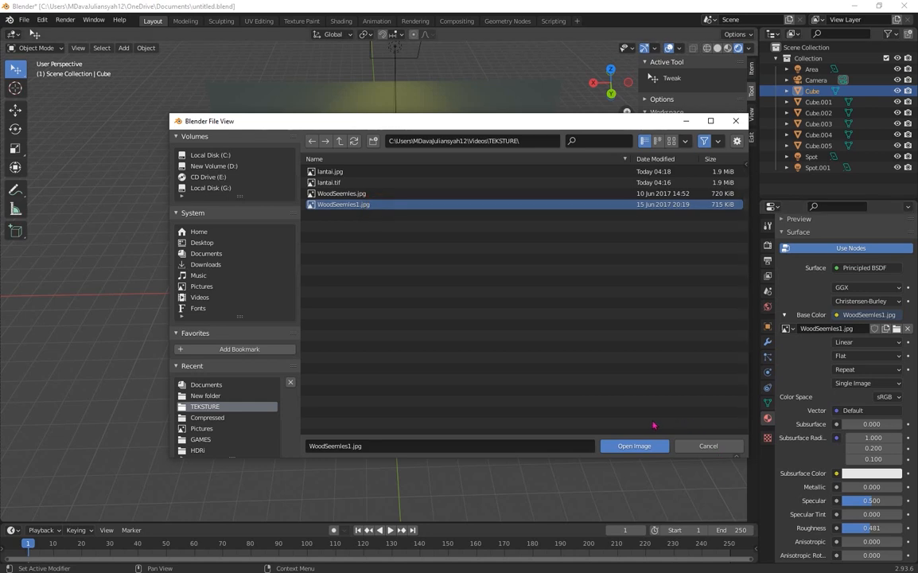
pyautogui.click(689, 443)
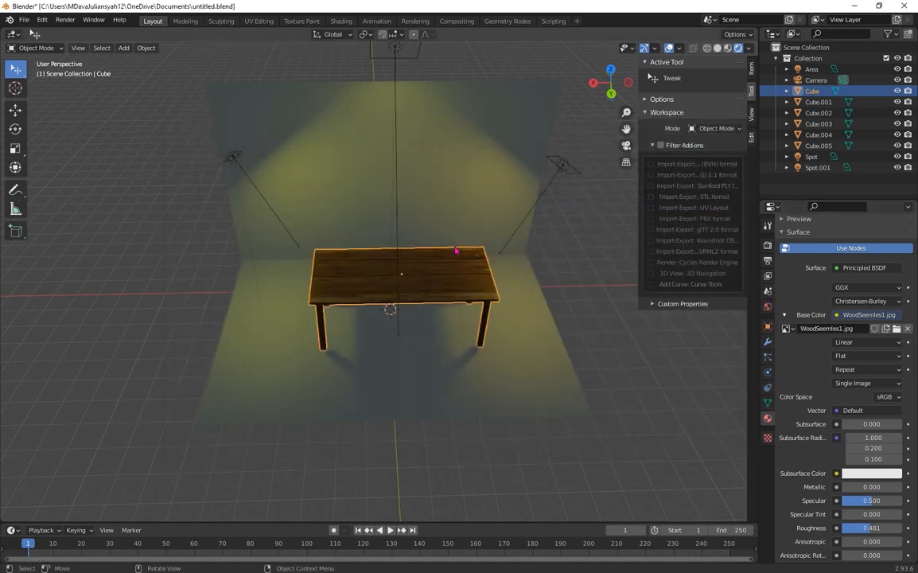
# Step: Examine the wood texture on the tabletop and legs up close from several angles
pyautogui.scroll(2, 438, 296)
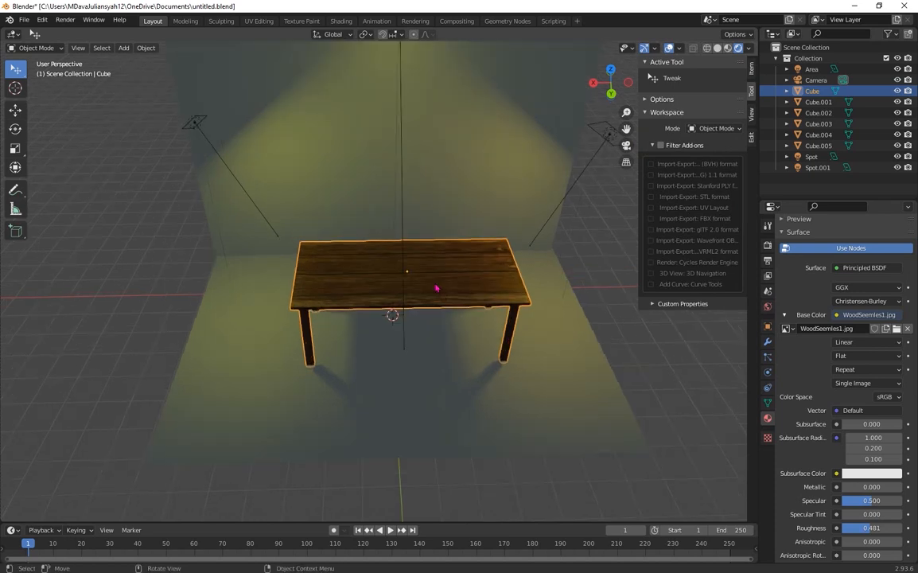
pyautogui.scroll(2, 436, 286)
pyautogui.moveTo(435, 305); pyautogui.dragTo(413, 303, button='middle')
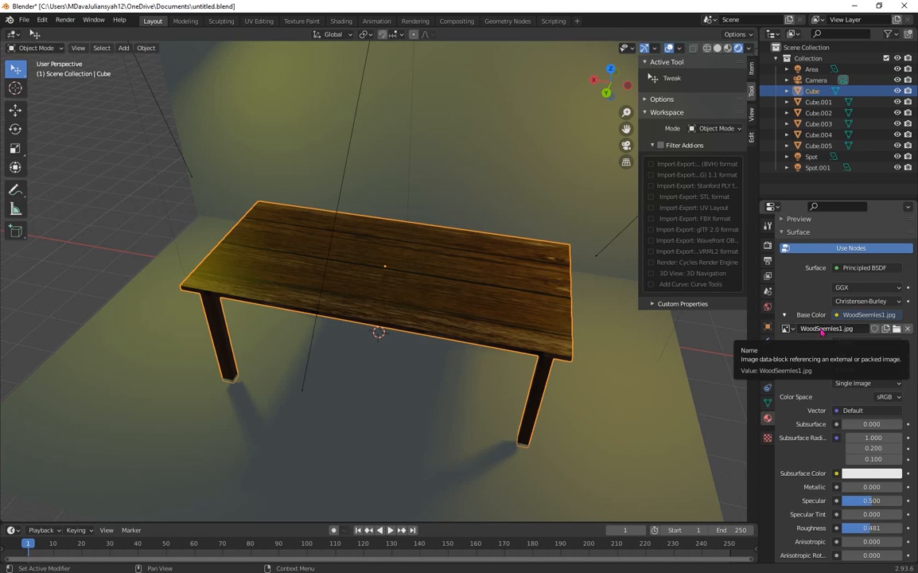
pyautogui.moveTo(556, 324)
pyautogui.mouseDown(button='middle')
pyautogui.moveTo(540, 303)
pyautogui.moveTo(543, 289)
pyautogui.moveTo(553, 334)
pyautogui.moveTo(574, 330)
pyautogui.mouseUp(button='middle')
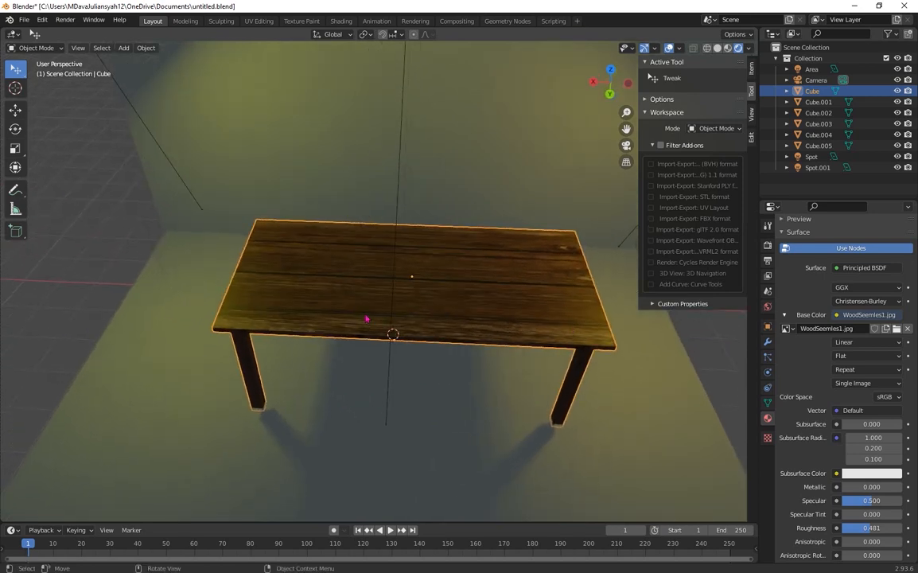
pyautogui.scroll(2, 367, 314)
pyautogui.moveTo(467, 305); pyautogui.dragTo(468, 275, button='middle')
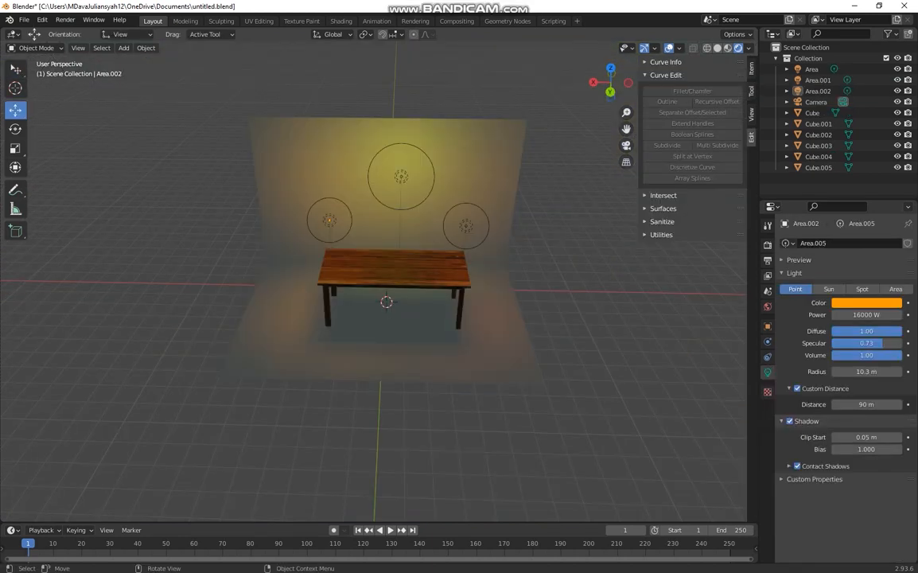
# Step: Select the Area.002 point light beside the table and inspect its color and Specular settings
pyautogui.scroll(3, 374, 280)
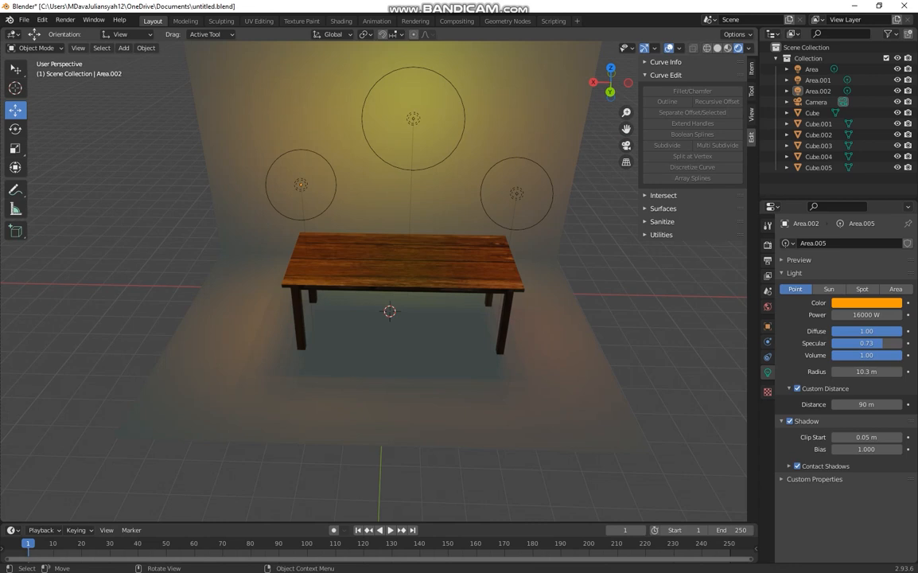
pyautogui.click(301, 184)
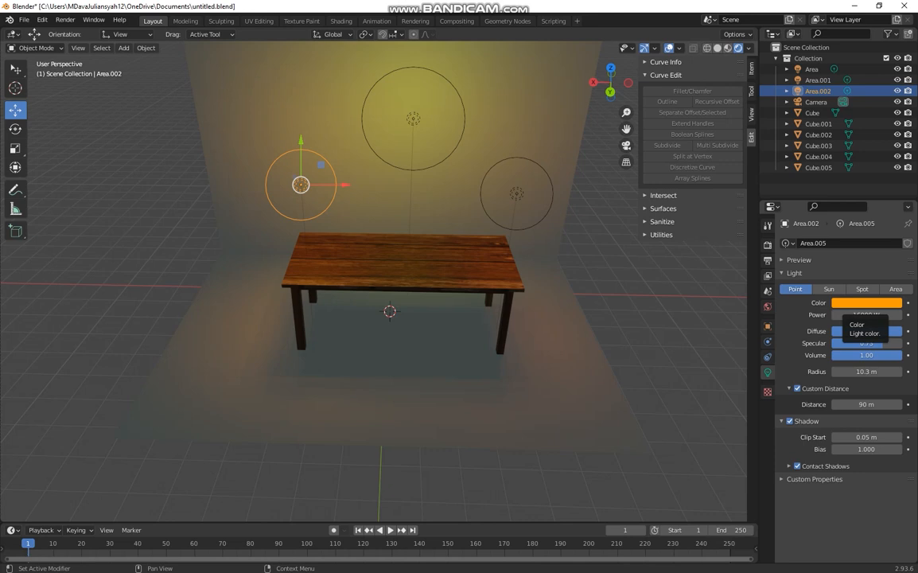
pyautogui.click(863, 303)
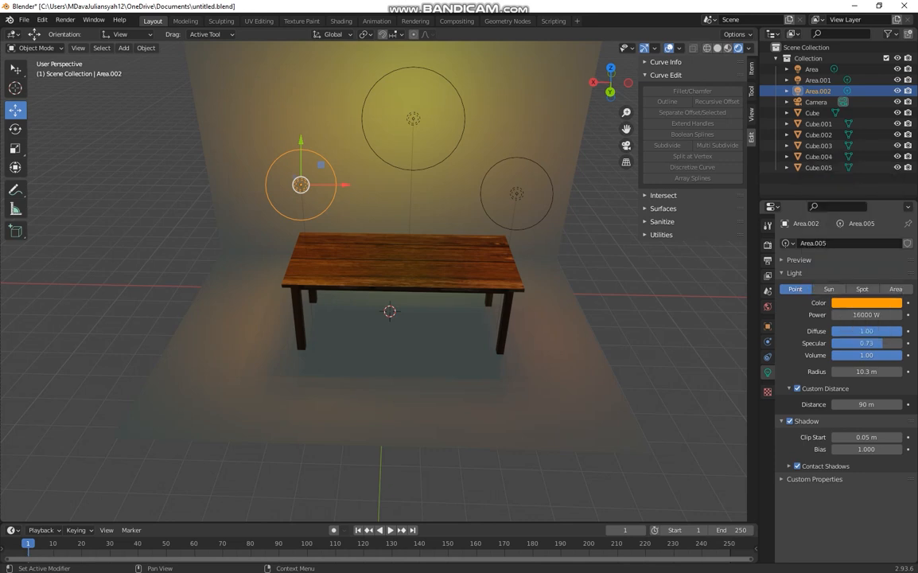
pyautogui.click(867, 303)
pyautogui.moveTo(883, 343)
pyautogui.mouseDown()
pyautogui.moveTo(902, 343)
pyautogui.moveTo(881, 343)
pyautogui.mouseUp()
pyautogui.moveTo(881, 342); pyautogui.dragTo(884, 343)
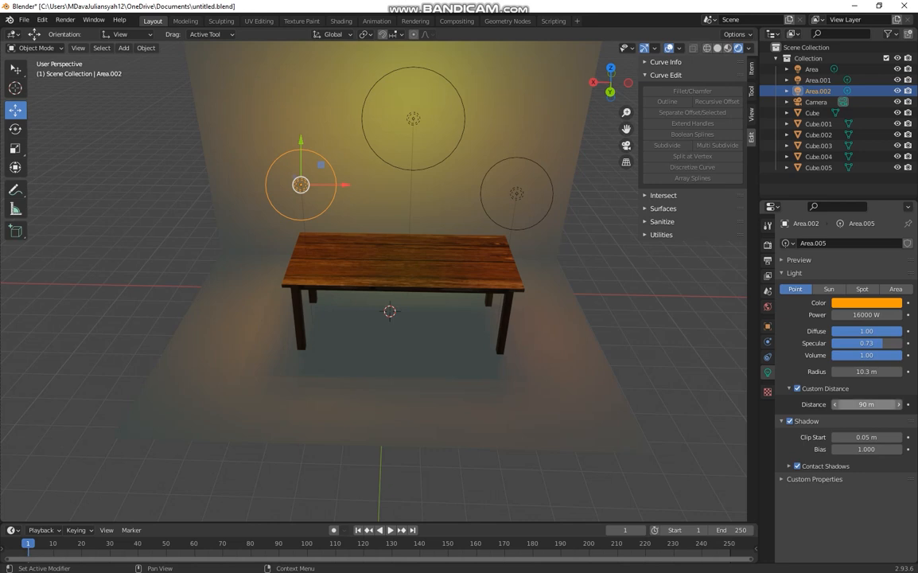
# Step: Set the Area.002 light's custom distance to 10 m
pyautogui.click(867, 404)
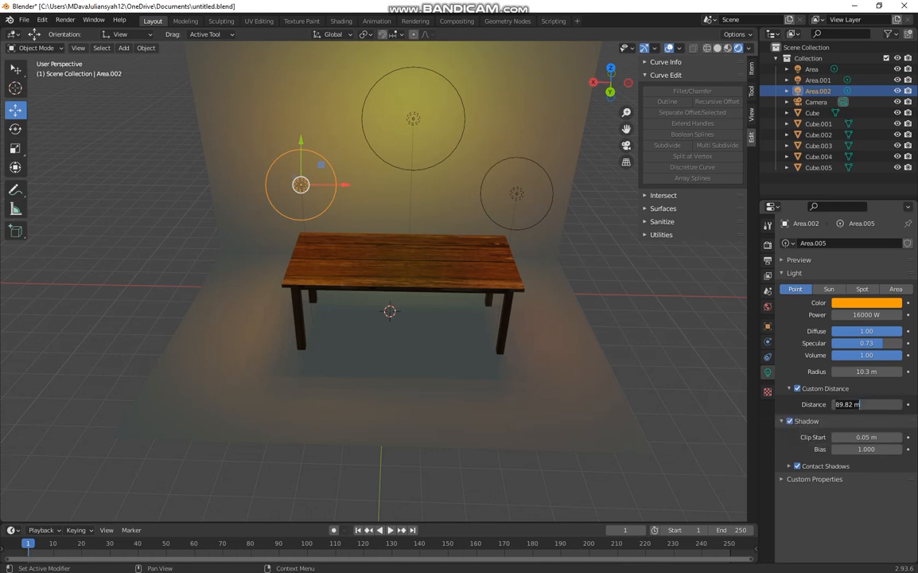
pyautogui.write('10')
pyautogui.press('Return')
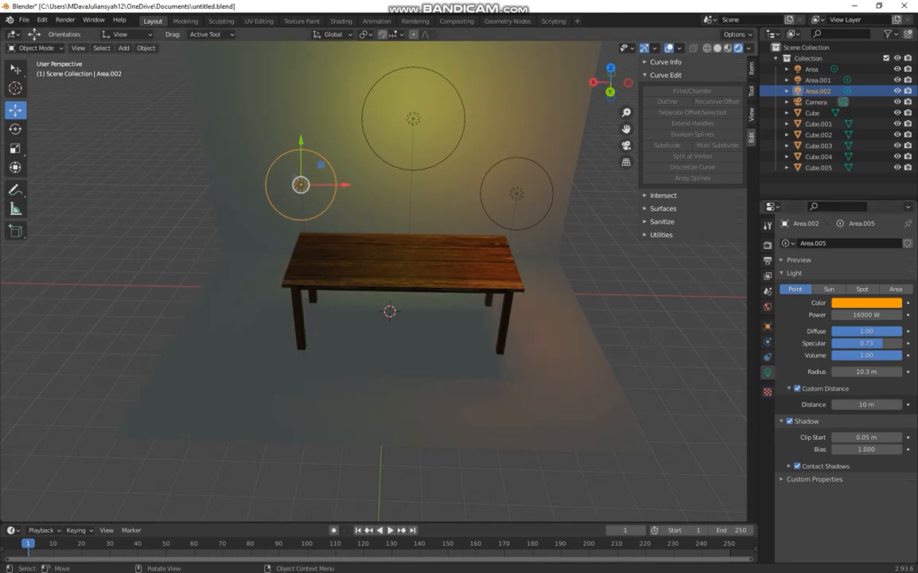
# Step: Set the Area.002 light's custom distance to 90 m
pyautogui.click(848, 404)
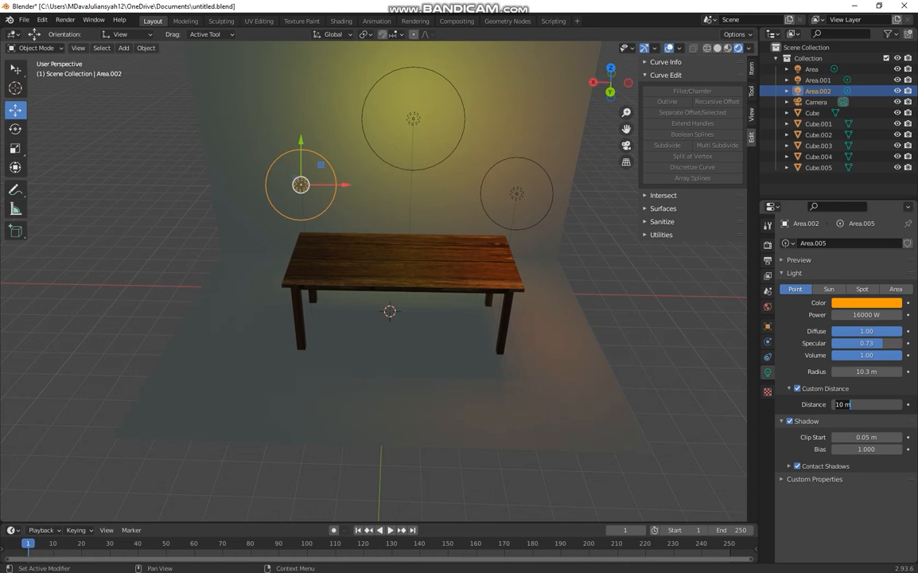
pyautogui.write('90')
pyautogui.press('Return')
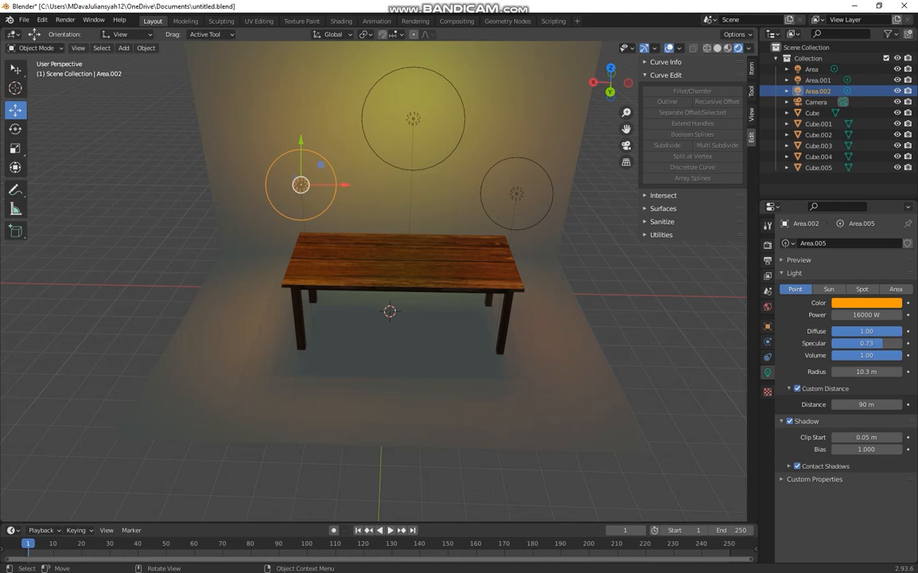
# Step: Select the large Area point light above the table and inspect its color setting and placement in the scene
pyautogui.moveTo(446, 286)
pyautogui.mouseDown(button='middle')
pyautogui.moveTo(492, 318)
pyautogui.moveTo(496, 335)
pyautogui.moveTo(487, 315)
pyautogui.moveTo(450, 288)
pyautogui.mouseUp(button='middle')
pyautogui.scroll(2, 448, 284)
pyautogui.scroll(-4, 477, 309)
pyautogui.click(450, 231)
pyautogui.click(368, 150)
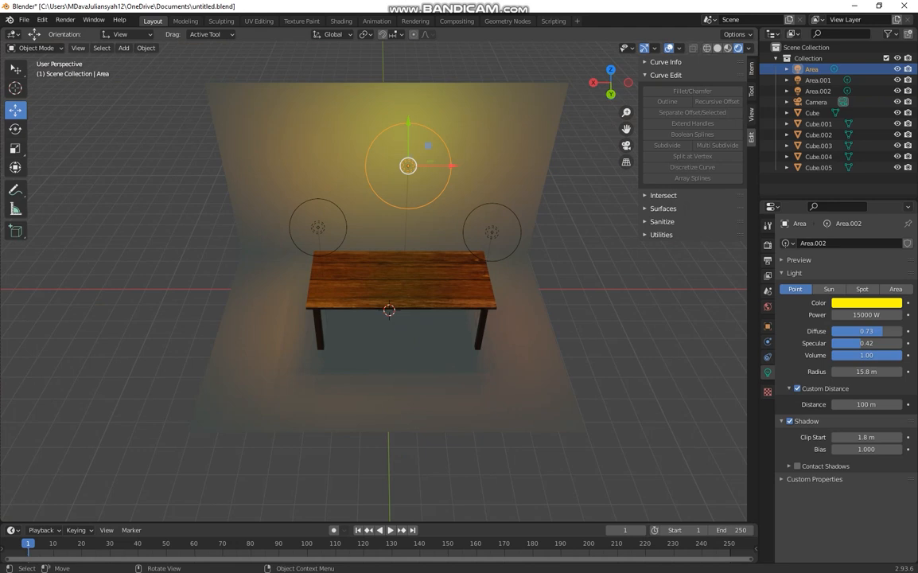
pyautogui.moveTo(381, 187); pyautogui.dragTo(366, 163, button='middle')
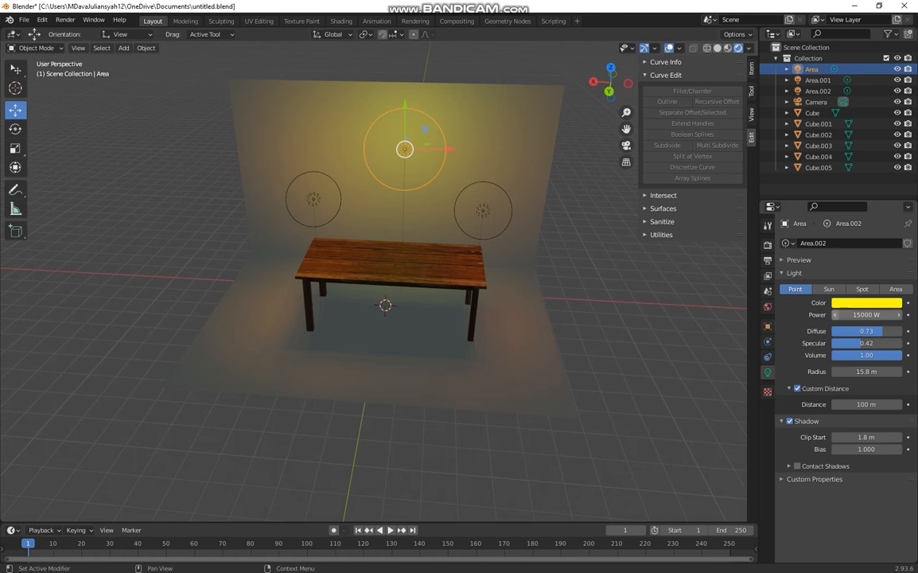
pyautogui.click(867, 302)
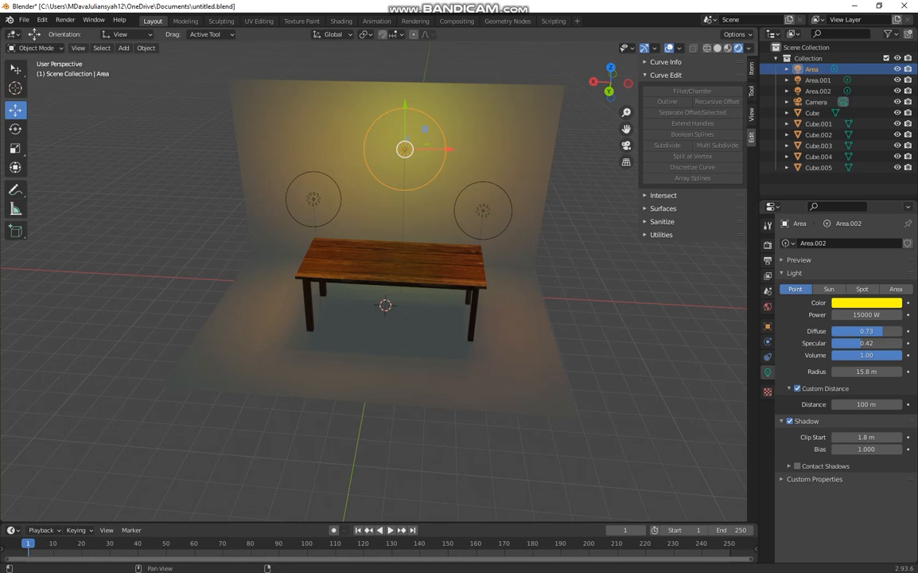
# Step: Try a Diffuse value of 1.00 on the Area light and return it to 0.73, checking the effect on the table
pyautogui.moveTo(866, 331); pyautogui.dragTo(895, 331)
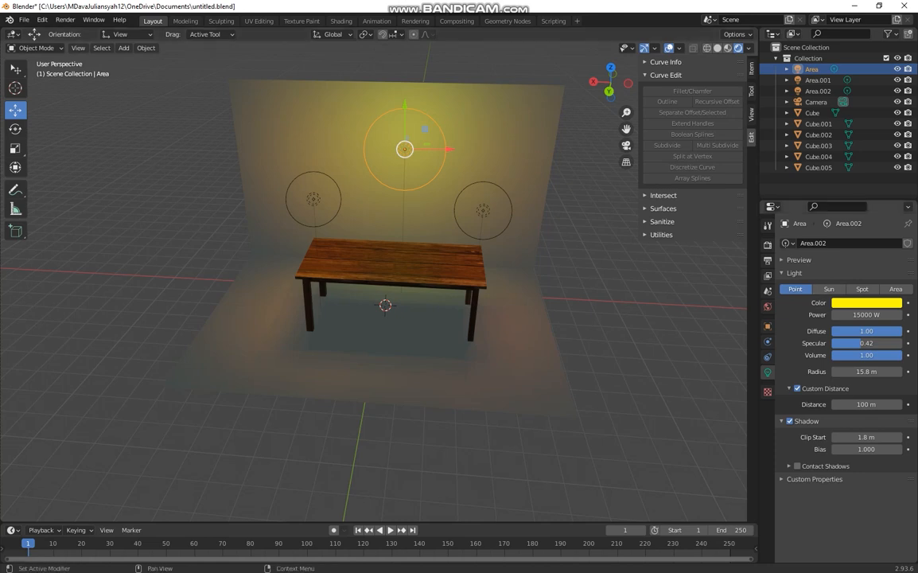
pyautogui.moveTo(866, 331); pyautogui.dragTo(848, 331)
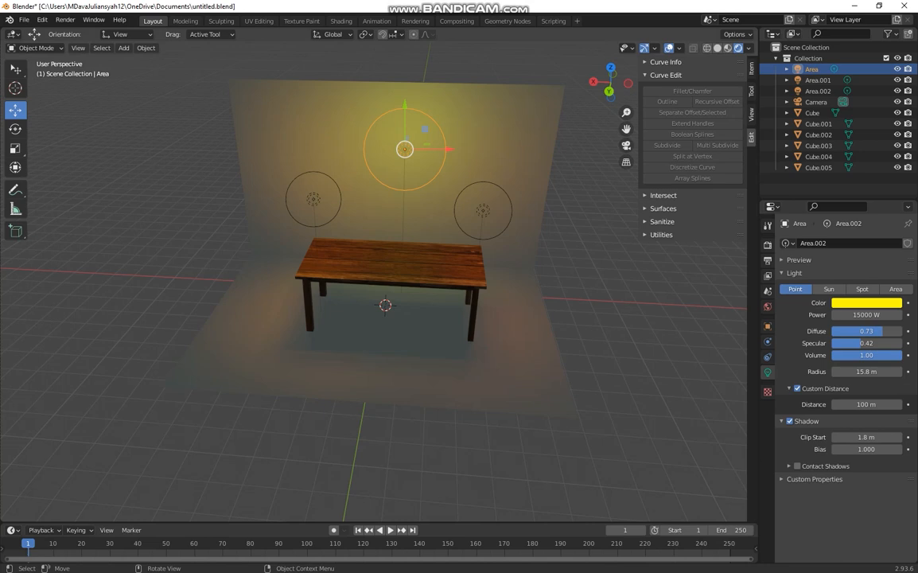
pyautogui.scroll(3, 374, 278)
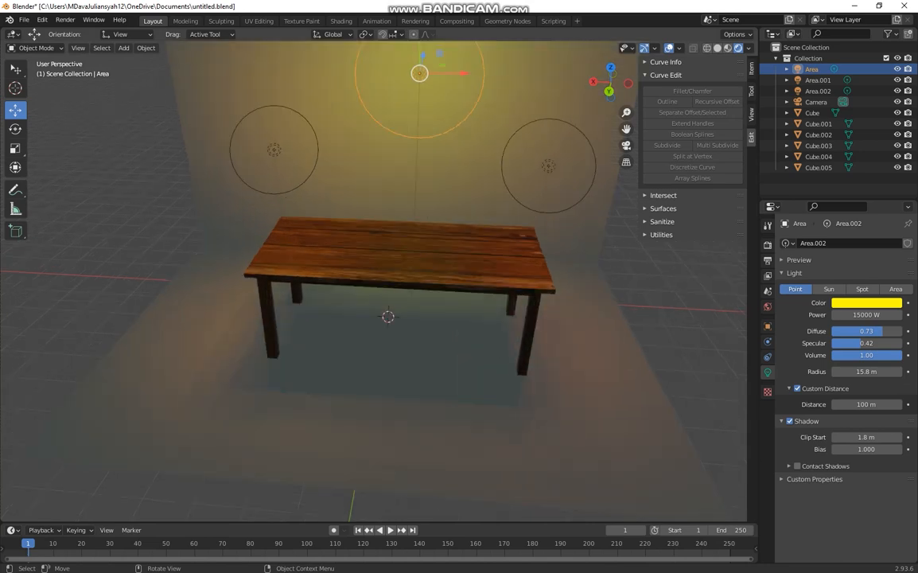
# Step: Examine how the three lights illuminate the table, floor and back wall from several distances and angles
pyautogui.scroll(-2, 374, 279)
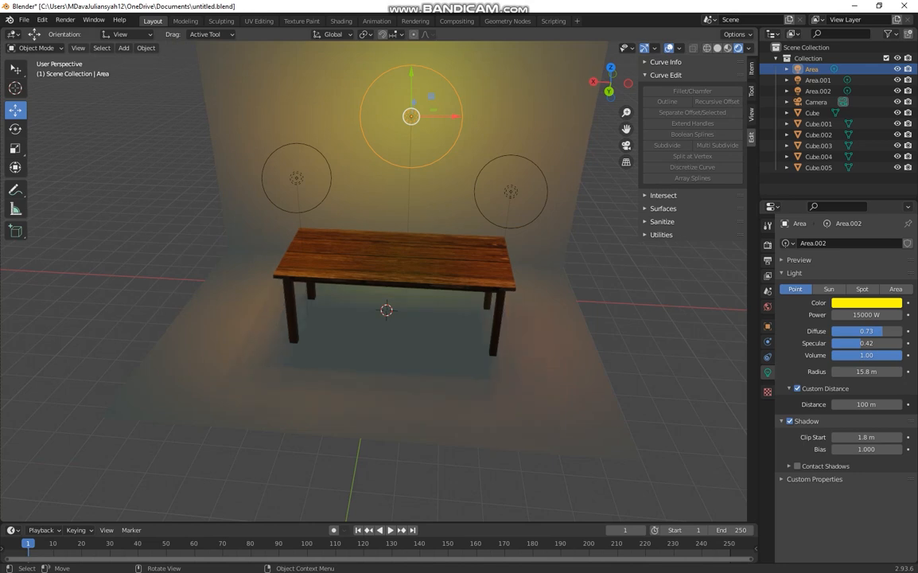
pyautogui.scroll(-2, 386, 239)
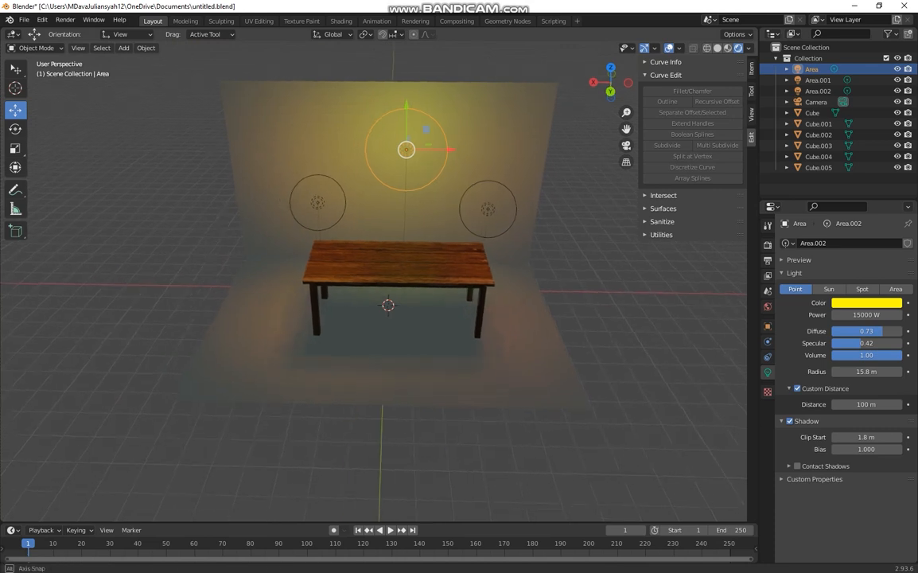
pyautogui.scroll(2, 381, 278)
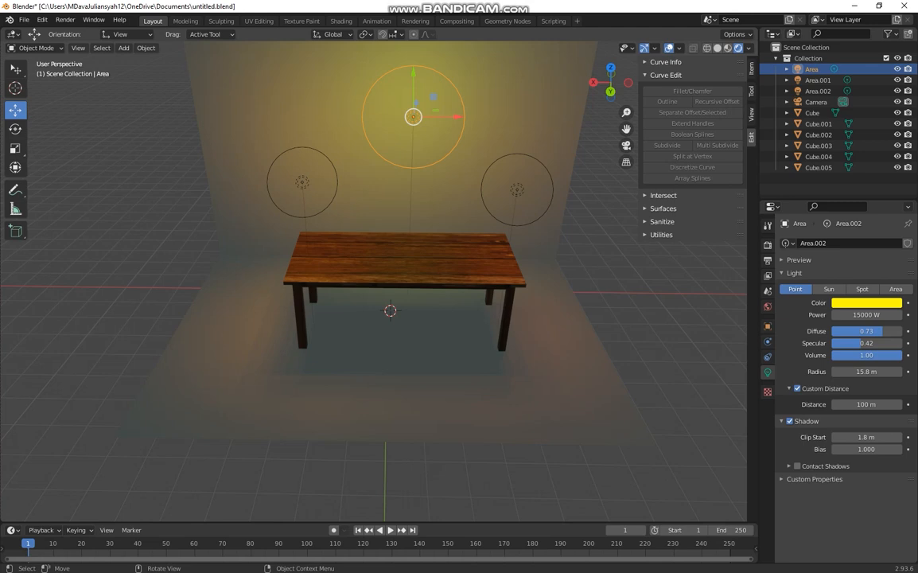
pyautogui.moveTo(390, 318); pyautogui.dragTo(379, 310, button='middle')
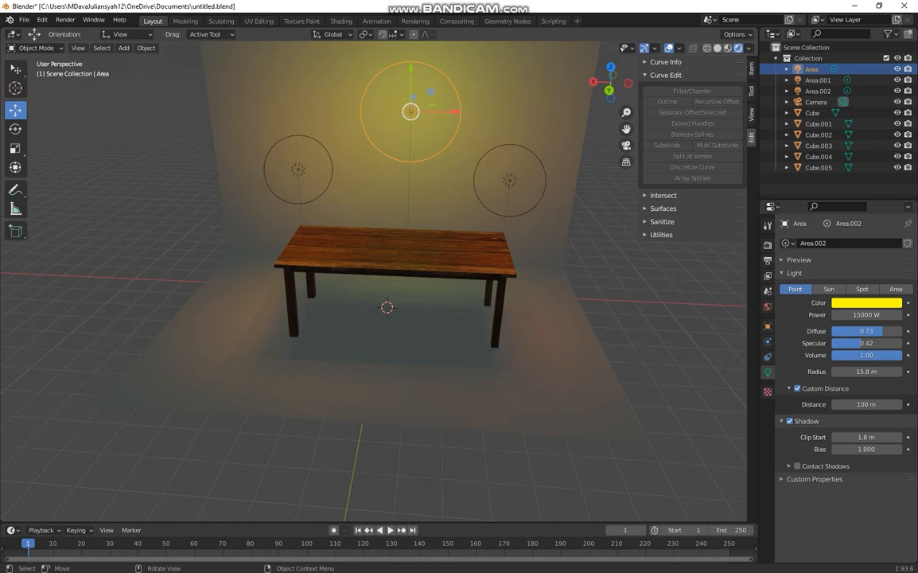
pyautogui.moveTo(387, 307); pyautogui.dragTo(392, 312, button='middle')
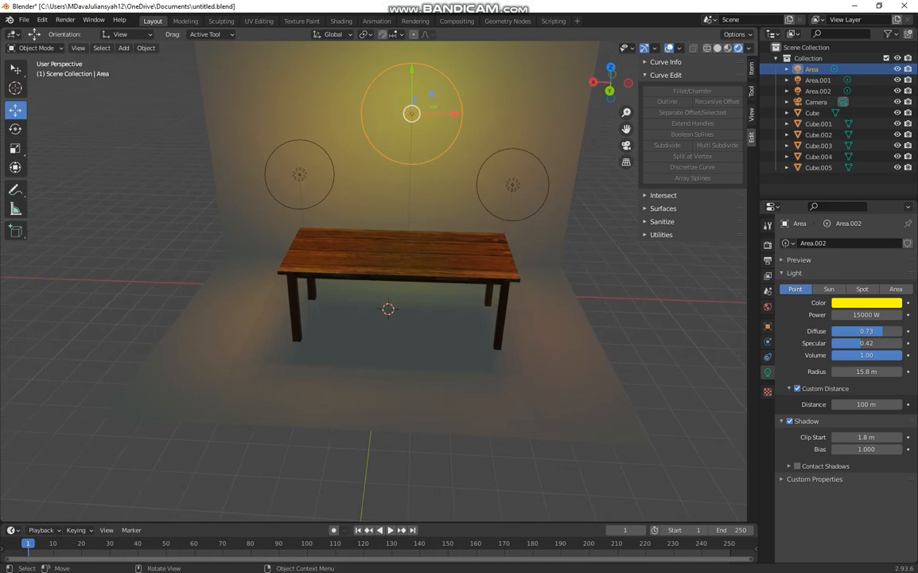
pyautogui.scroll(3, 390, 315)
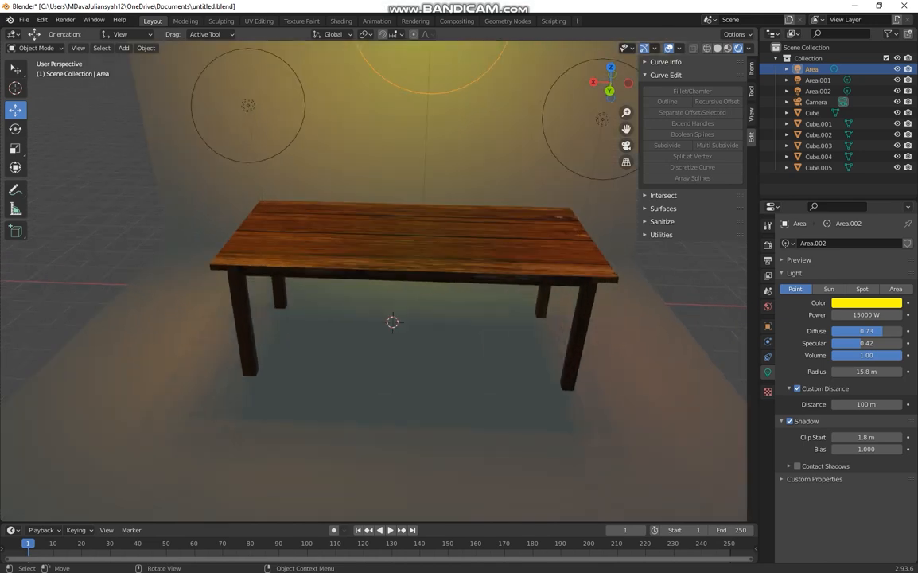
pyautogui.scroll(-4, 392, 322)
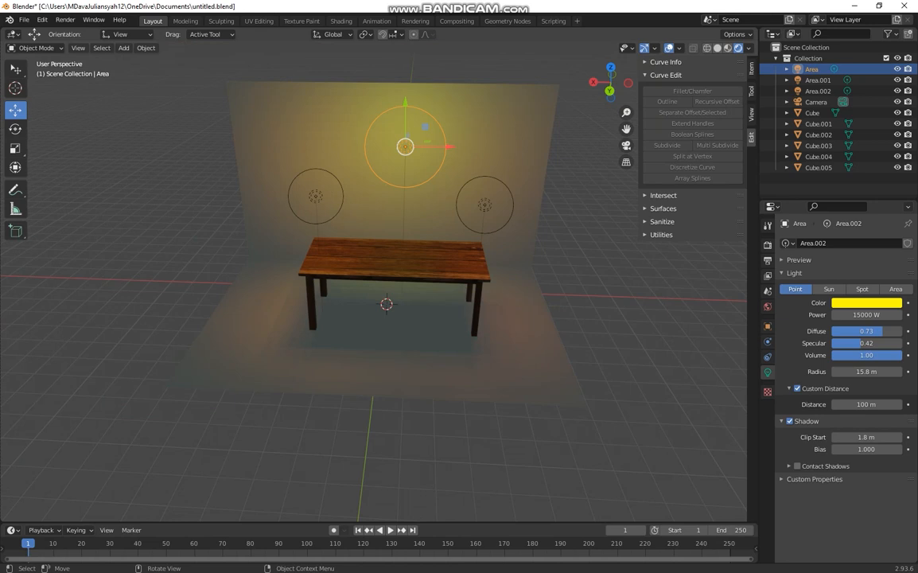
pyautogui.moveTo(373, 280); pyautogui.dragTo(373, 273, button='middle')
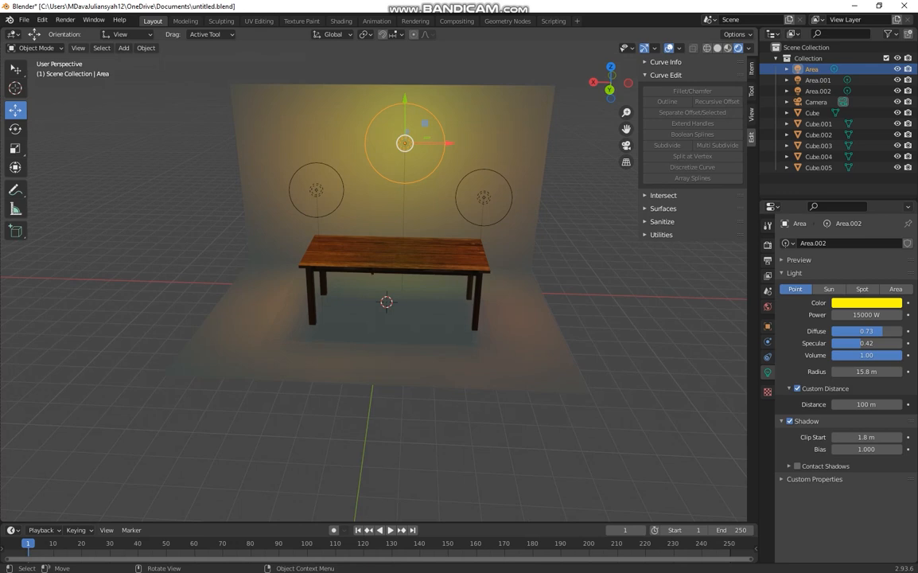
pyautogui.moveTo(373, 273); pyautogui.dragTo(371, 270, button='middle')
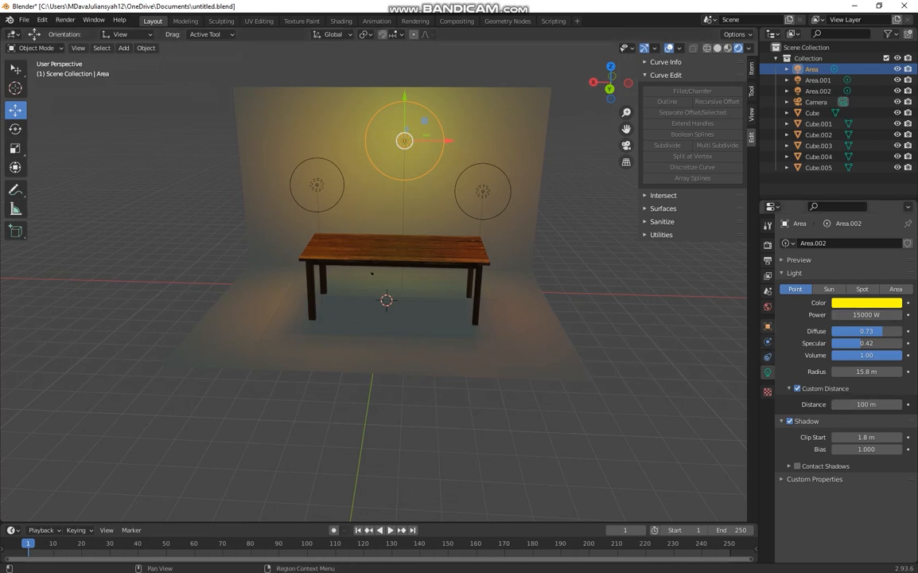
# Step: Select the orange Area.001 light beside the table, inspect its color setting, and deselect it
pyautogui.click(482, 192)
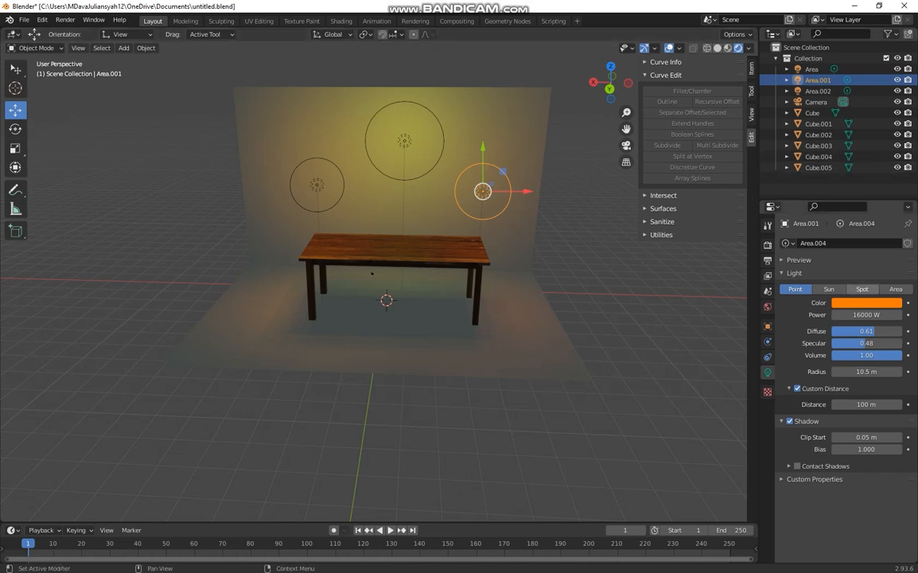
pyautogui.click(866, 303)
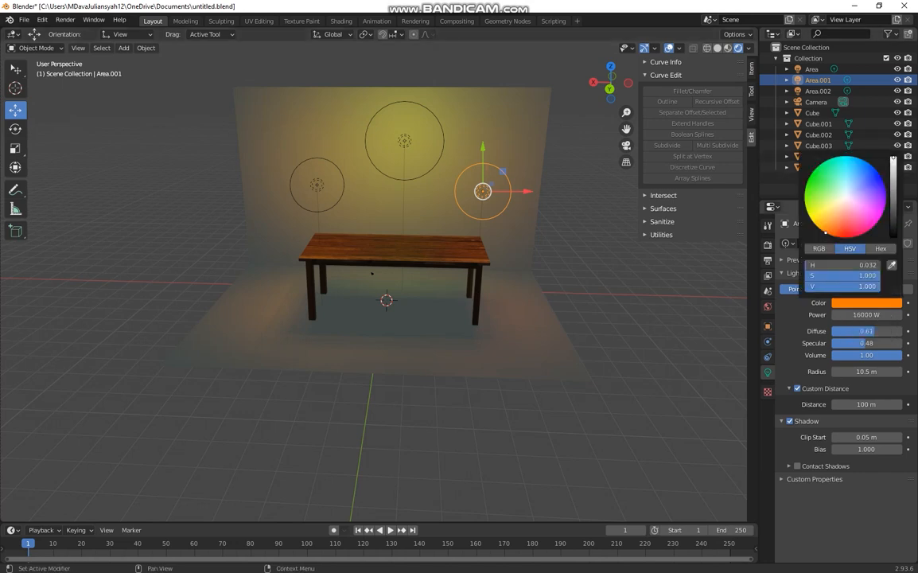
pyautogui.click(866, 303)
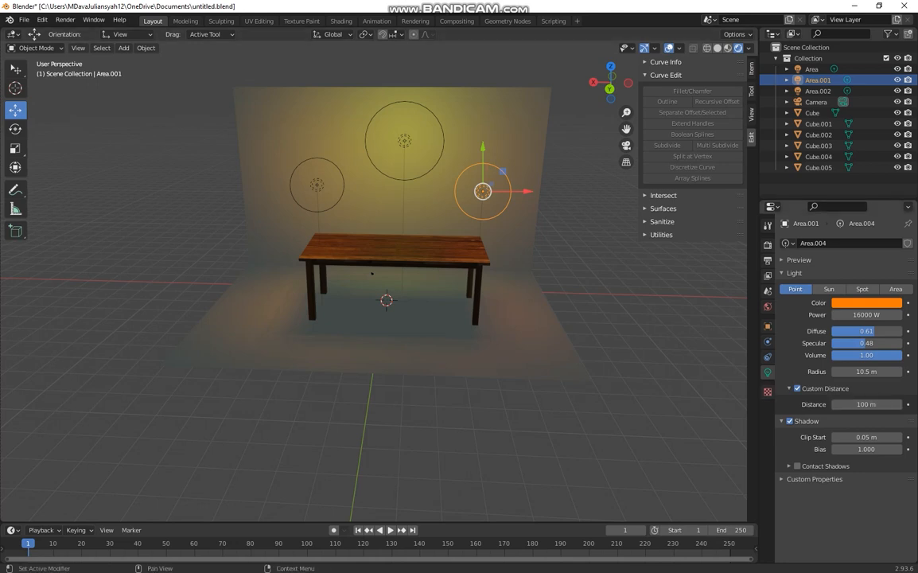
pyautogui.hotkey('alt', 'a')
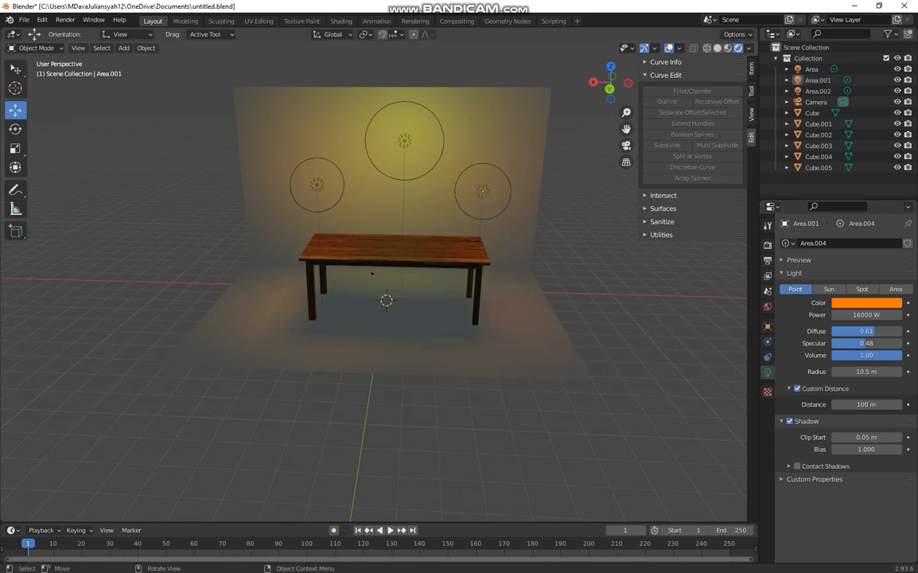
# Step: Set the viewport's render pass to Diffuse Light and inspect the lighting on the table and backdrop
pyautogui.moveTo(372, 272)
pyautogui.mouseDown(button='middle')
pyautogui.moveTo(334, 275)
pyautogui.moveTo(371, 273)
pyautogui.mouseUp(button='middle')
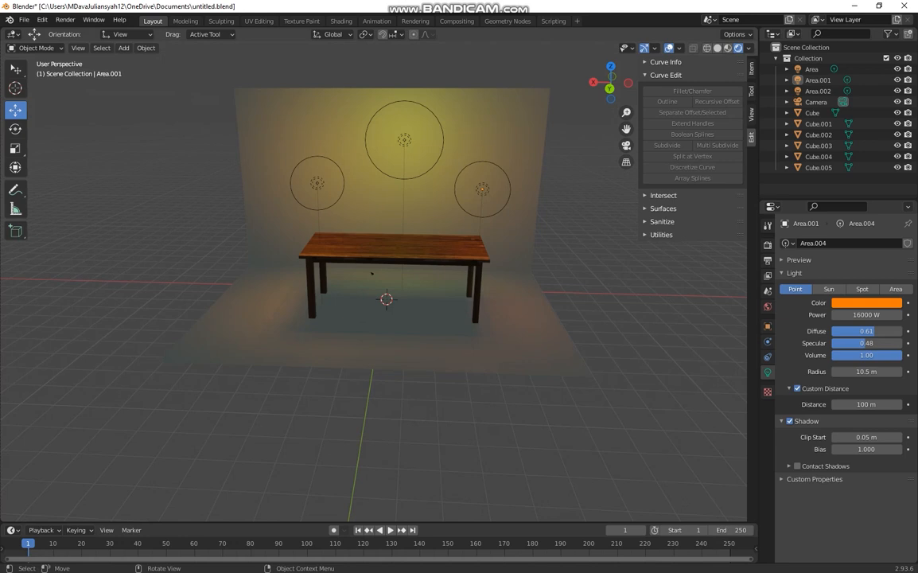
pyautogui.moveTo(372, 274)
pyautogui.mouseDown(button='middle')
pyautogui.moveTo(385, 275)
pyautogui.moveTo(370, 278)
pyautogui.moveTo(370, 287)
pyautogui.moveTo(372, 273)
pyautogui.mouseUp(button='middle')
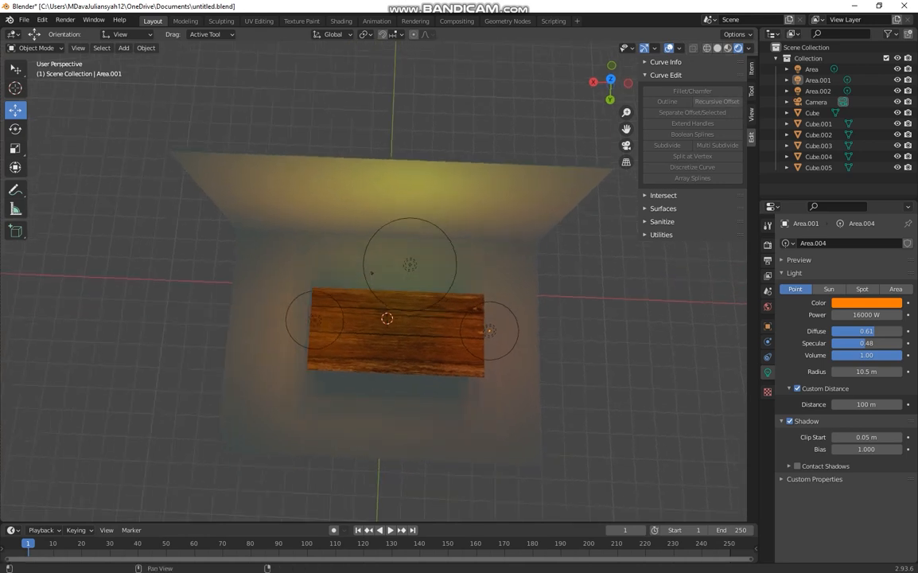
pyautogui.click(747, 48)
pyautogui.click(746, 146)
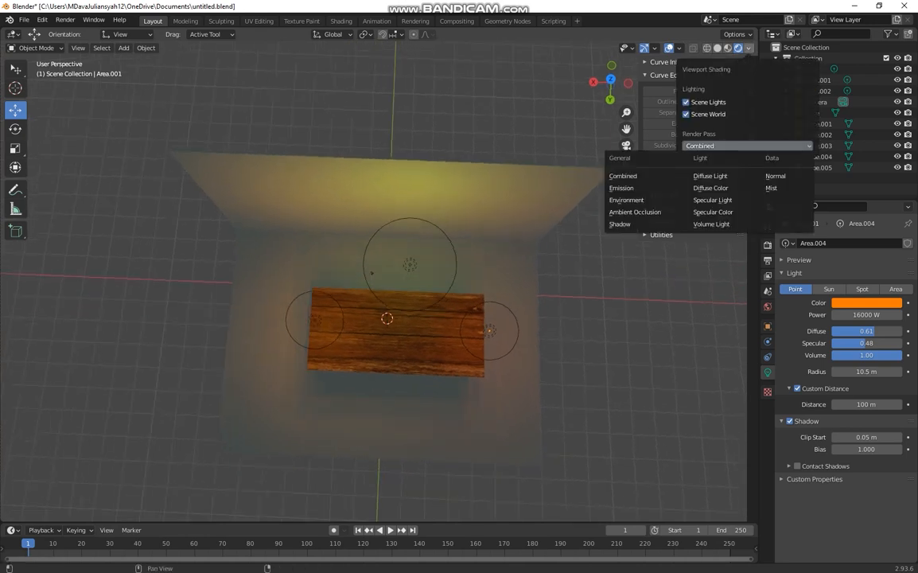
pyautogui.click(724, 177)
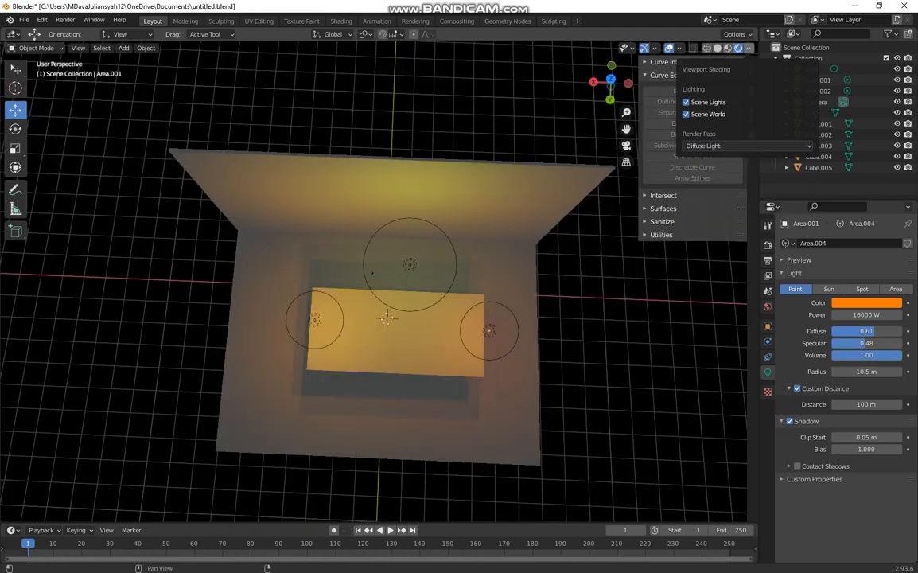
pyautogui.moveTo(445, 263)
pyautogui.mouseDown(button='middle')
pyautogui.moveTo(436, 253)
pyautogui.moveTo(455, 183)
pyautogui.moveTo(453, 203)
pyautogui.mouseUp(button='middle')
pyautogui.scroll(-1, 455, 183)
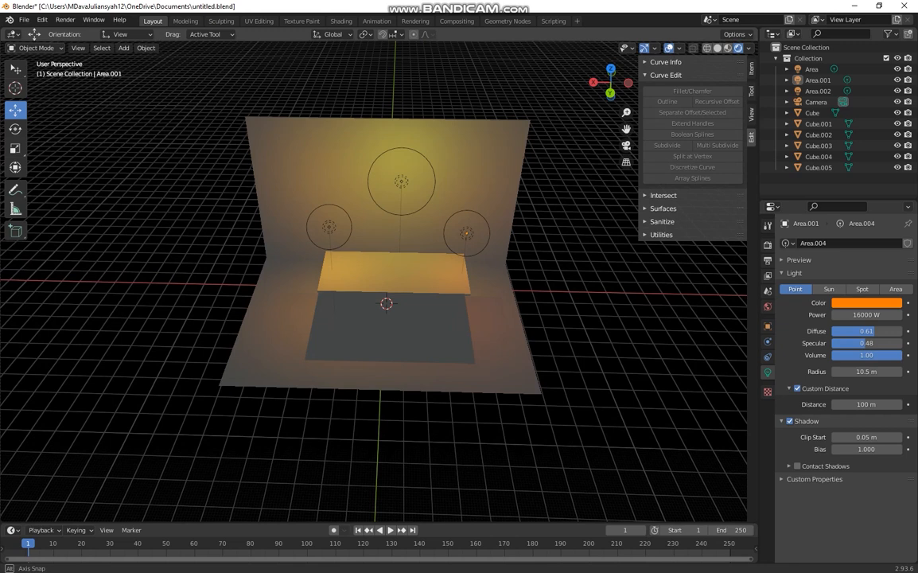
pyautogui.scroll(2, 453, 203)
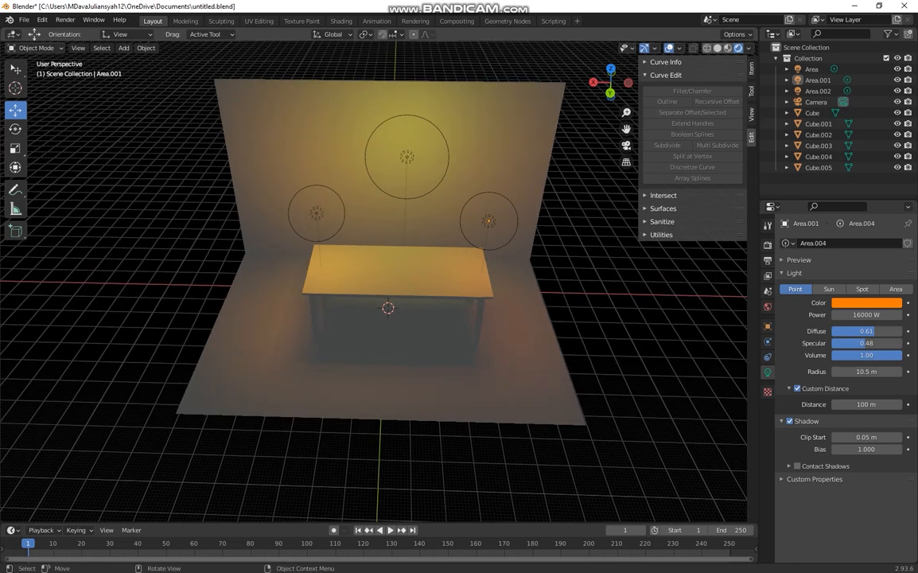